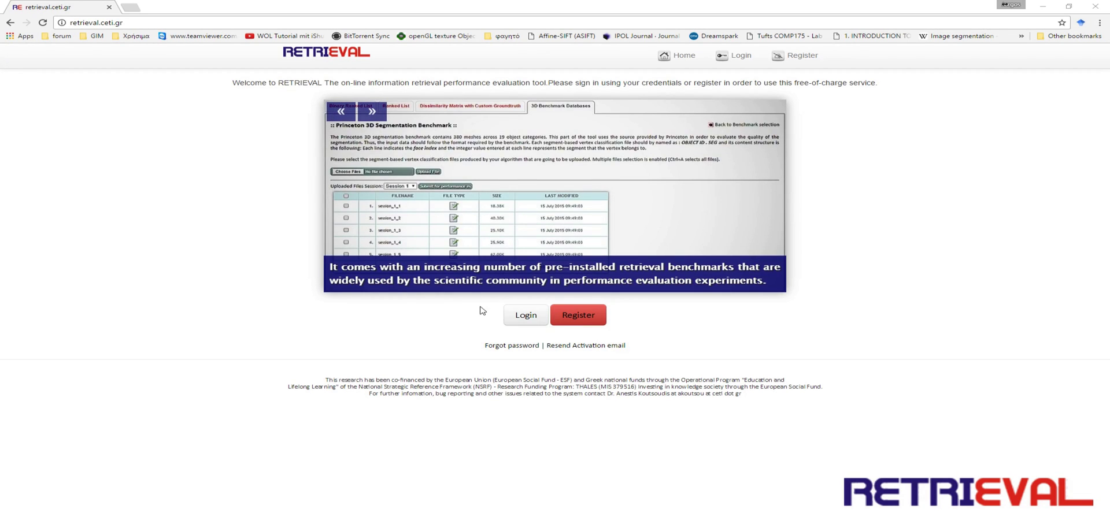
Sign in to RETRIEVAL by retyping the account password and submitting it.
{"action": "left_click", "coordinate": [526, 319]}
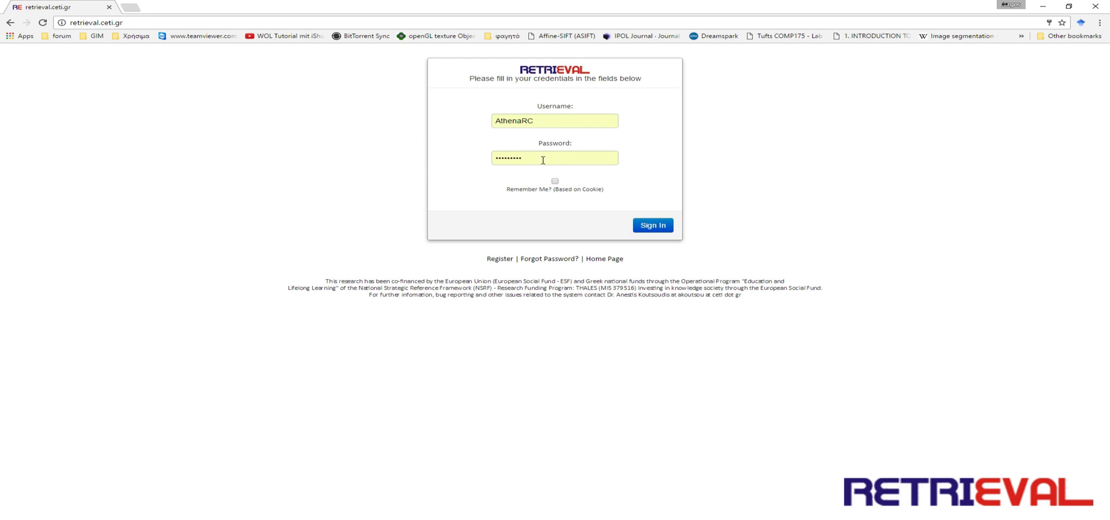
{"action": "type", "text": "xx"}
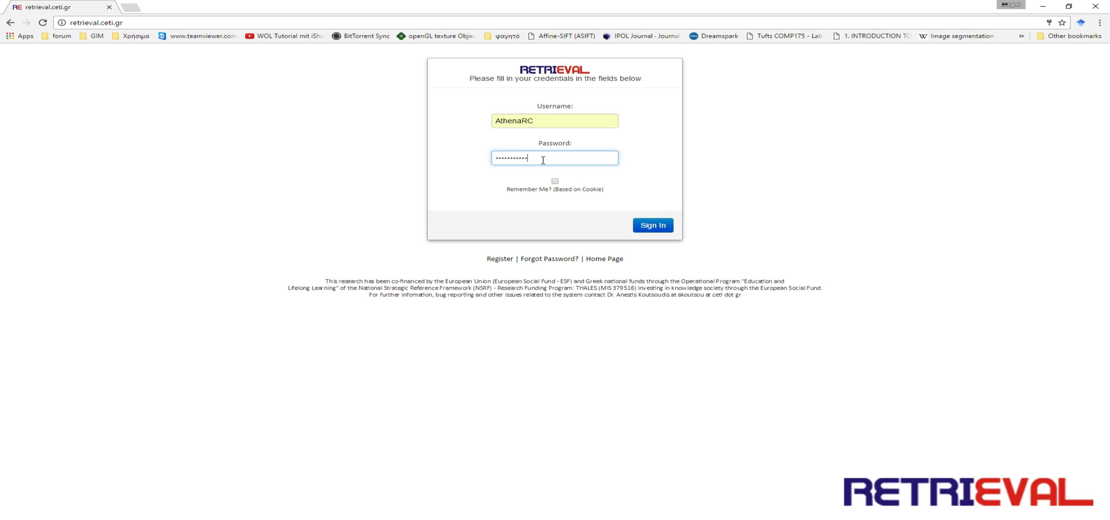
{"action": "key", "text": "ctrl+a"}
{"action": "type", "text": "xx"}
{"action": "key", "text": "Return"}
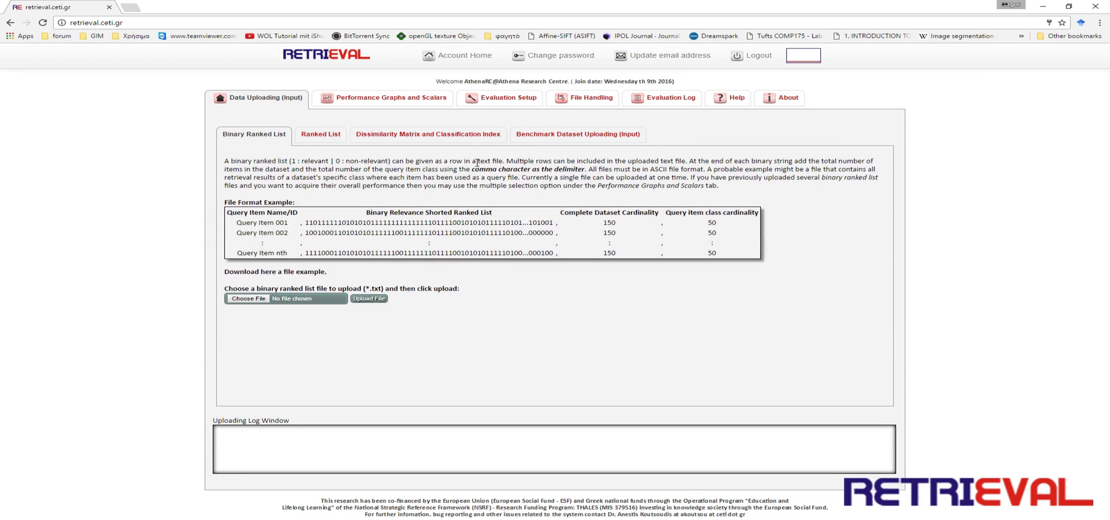
Switch to the Dissimilarity Matrix and Classification Index form and check both delimiter lists, leaving Space character.
{"action": "left_click", "coordinate": [316, 136]}
{"action": "left_click", "coordinate": [395, 136]}
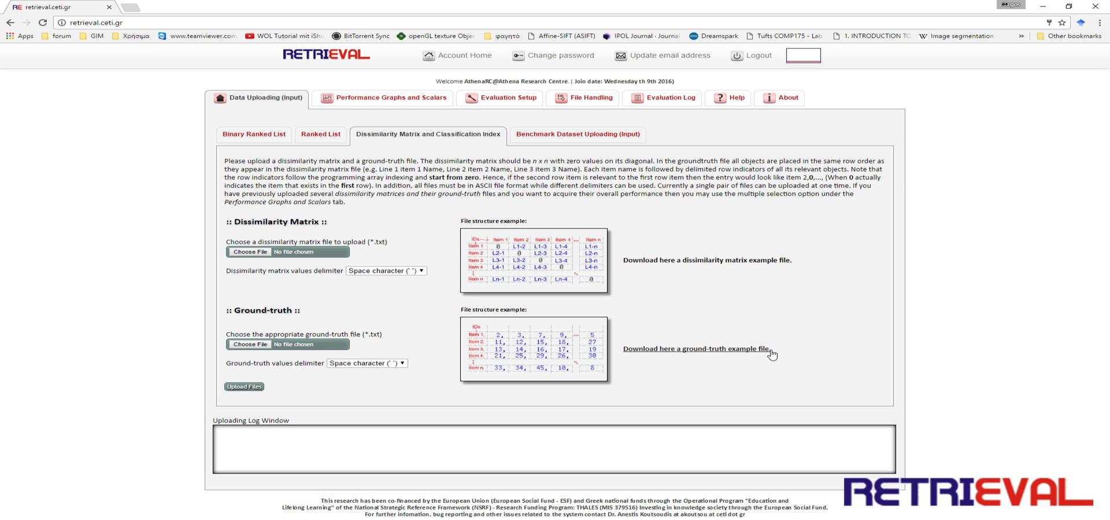
{"action": "left_click", "coordinate": [388, 271]}
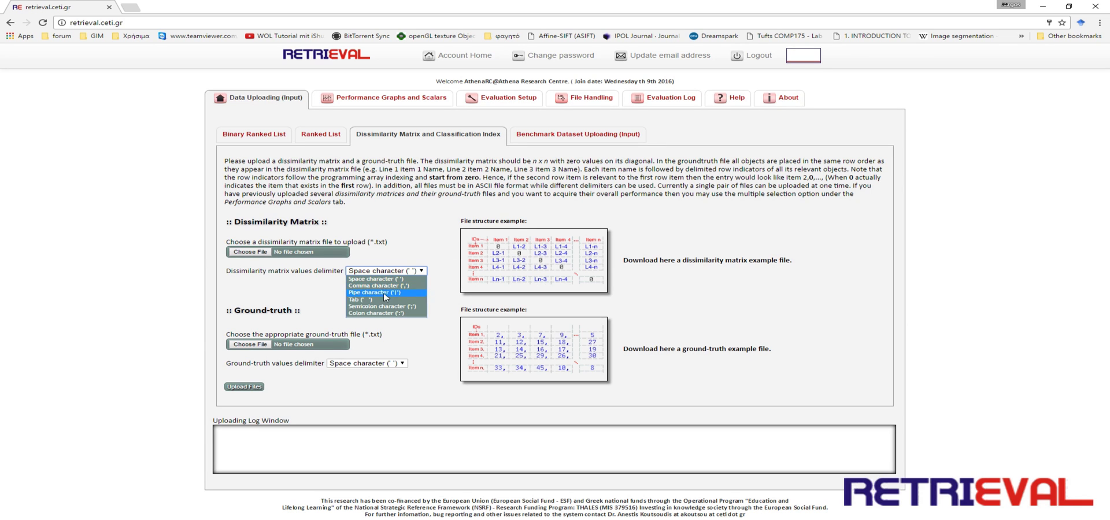
{"action": "left_click", "coordinate": [388, 326]}
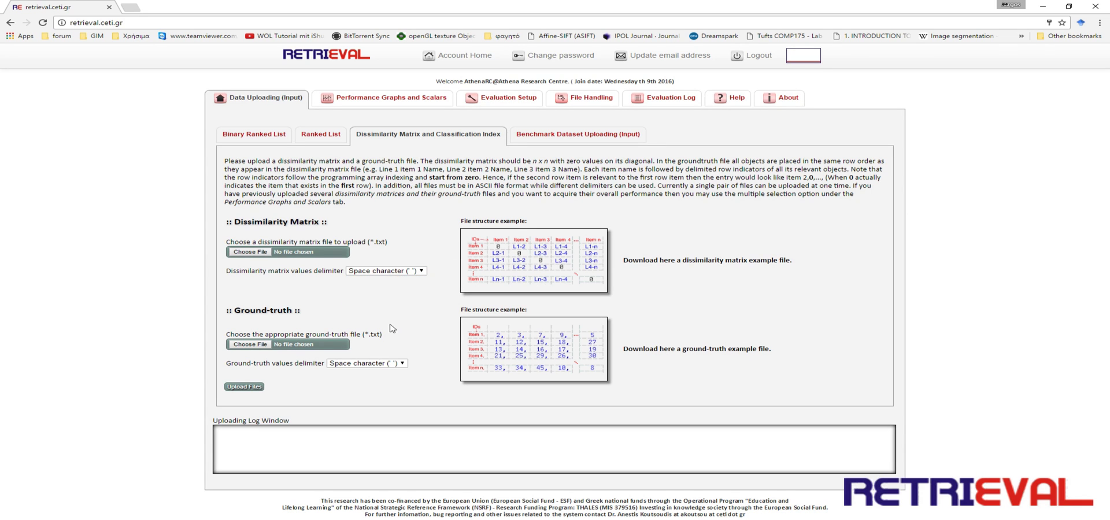
{"action": "left_click", "coordinate": [389, 363]}
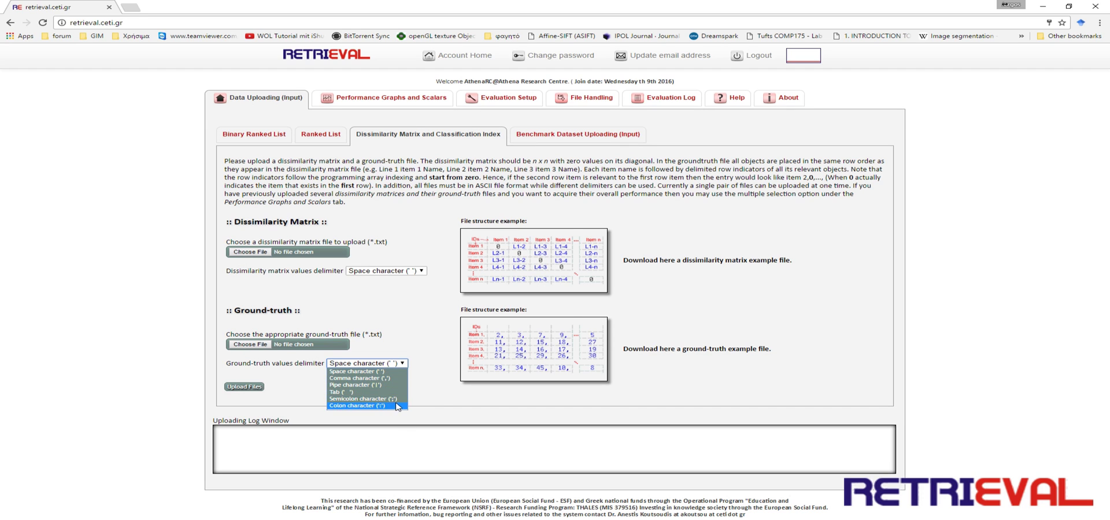
{"action": "left_click", "coordinate": [437, 400]}
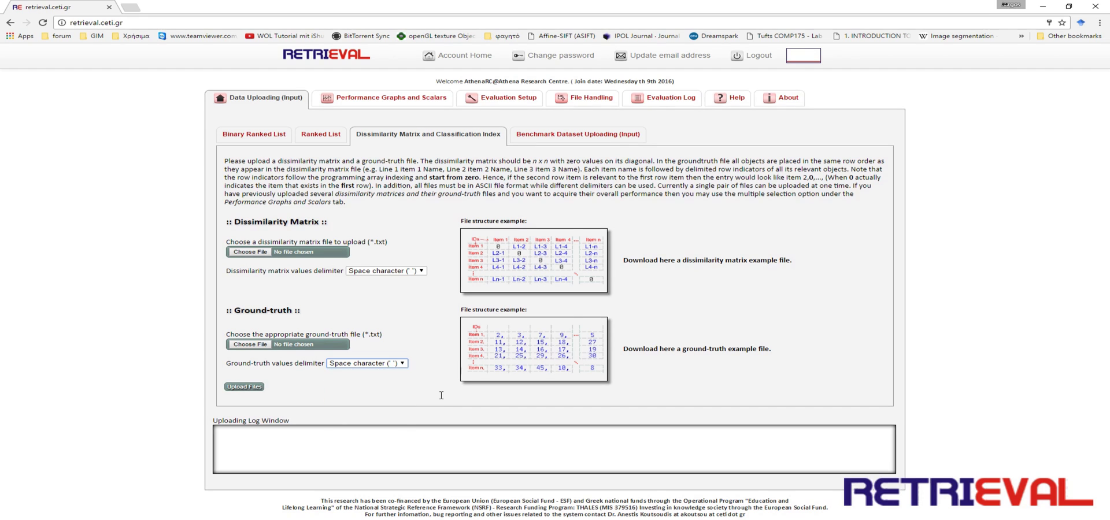
Browse to the Use cases > DM folder and select dismatrix.txt as the matrix file.
{"action": "left_click", "coordinate": [299, 255]}
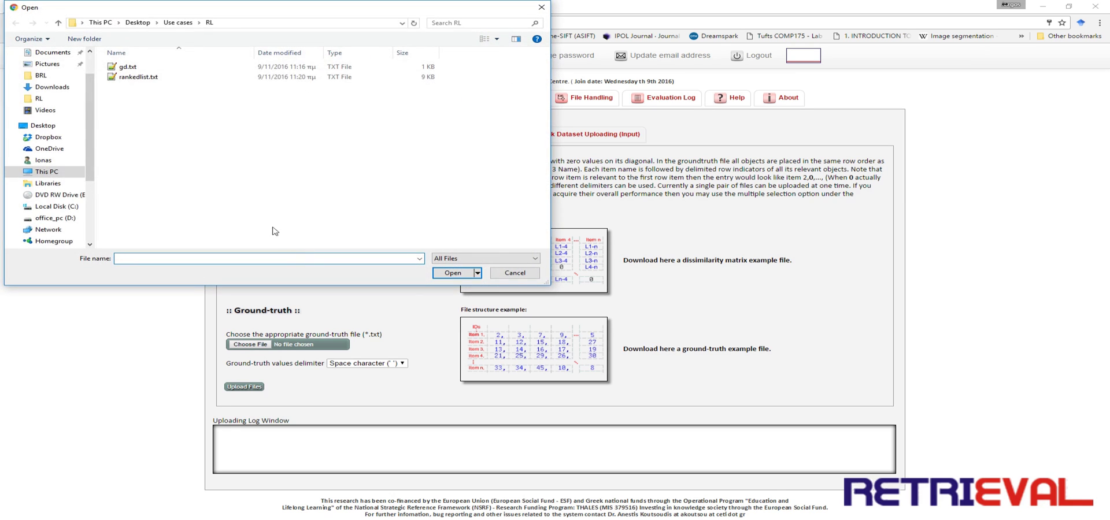
{"action": "left_click", "coordinate": [178, 22]}
{"action": "double_click", "coordinate": [176, 76]}
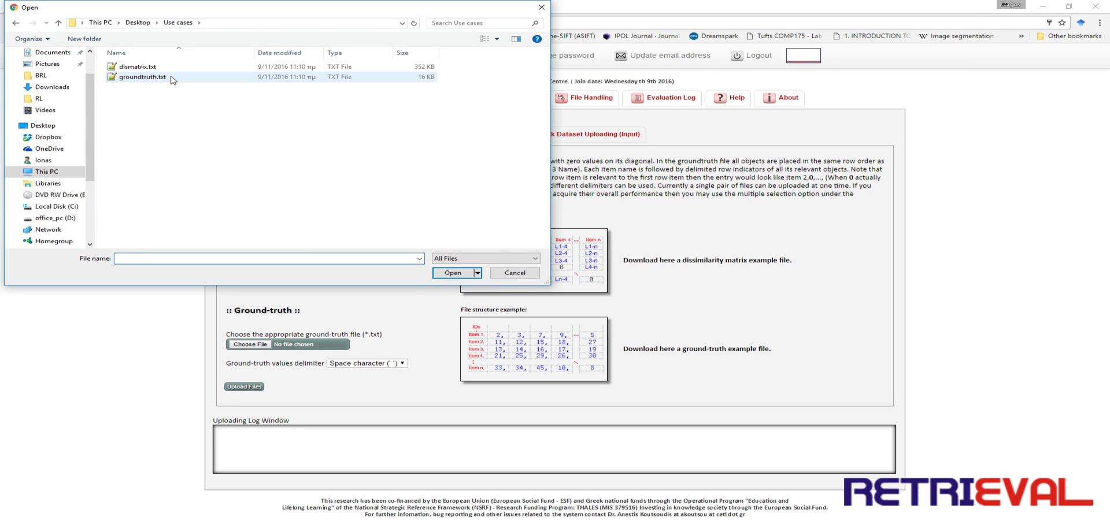
{"action": "left_click", "coordinate": [169, 69]}
Inspect dismatrix.txt in Notepad++ to confirm its values are tab-separated, then close it.
{"action": "right_click", "coordinate": [167, 68]}
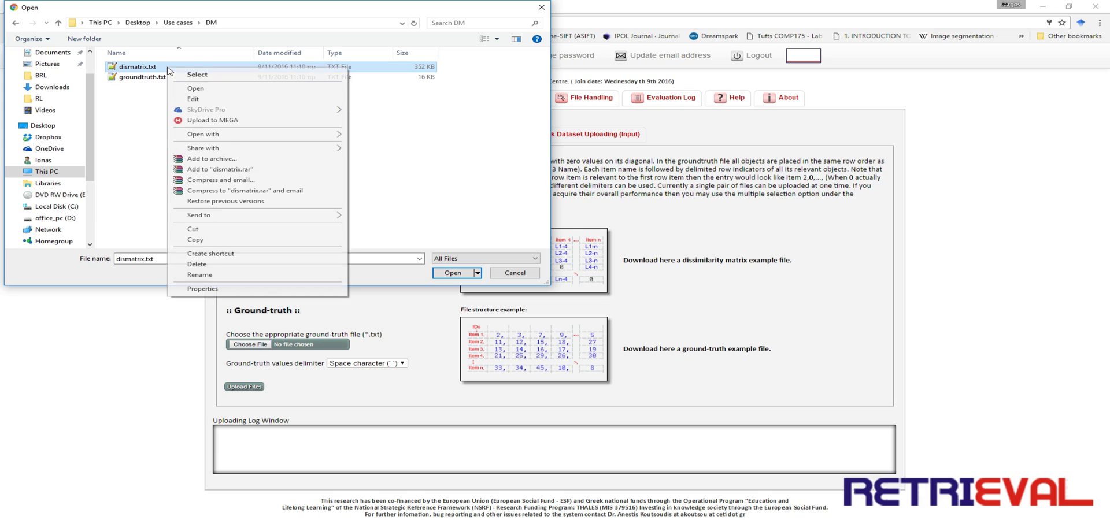
{"action": "mouse_move", "coordinate": [287, 140]}
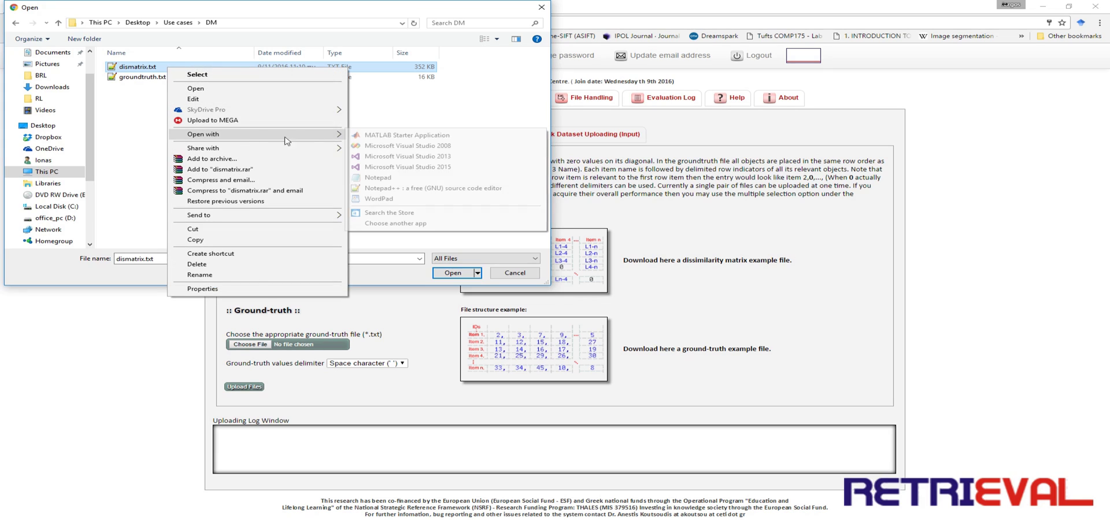
{"action": "left_click", "coordinate": [381, 189]}
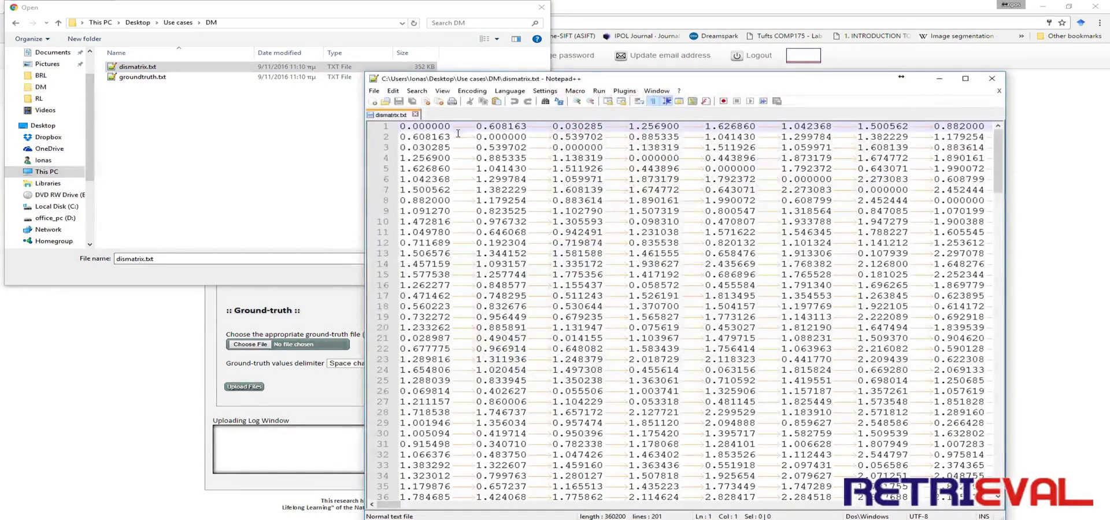
{"action": "left_click_drag", "start_coordinate": [462, 129], "coordinate": [473, 127]}
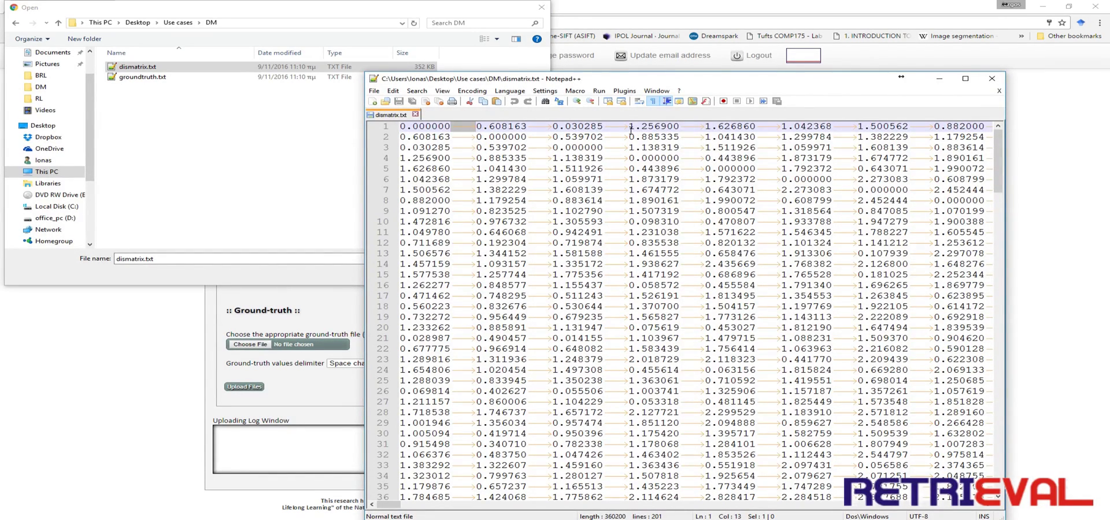
{"action": "left_click", "coordinate": [992, 78]}
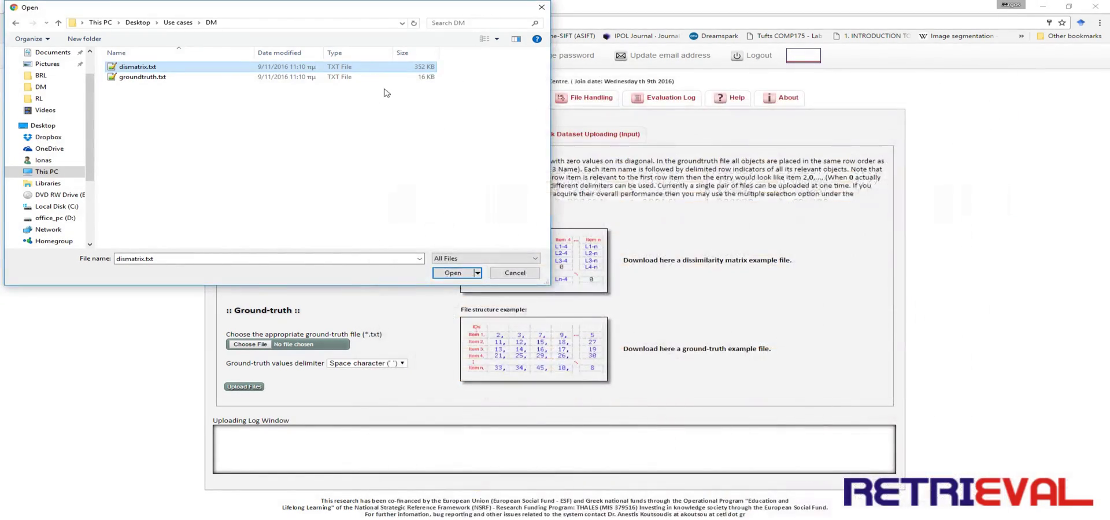
Attach dismatrix.txt as the dissimilarity matrix with the delimiter set to Tab.
{"action": "left_click", "coordinate": [452, 272]}
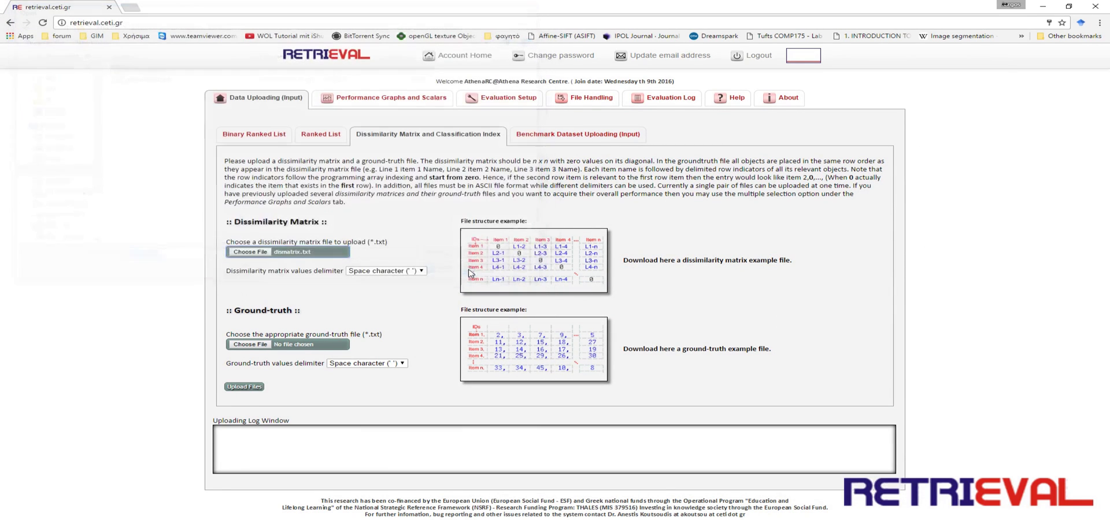
{"action": "left_click", "coordinate": [364, 271]}
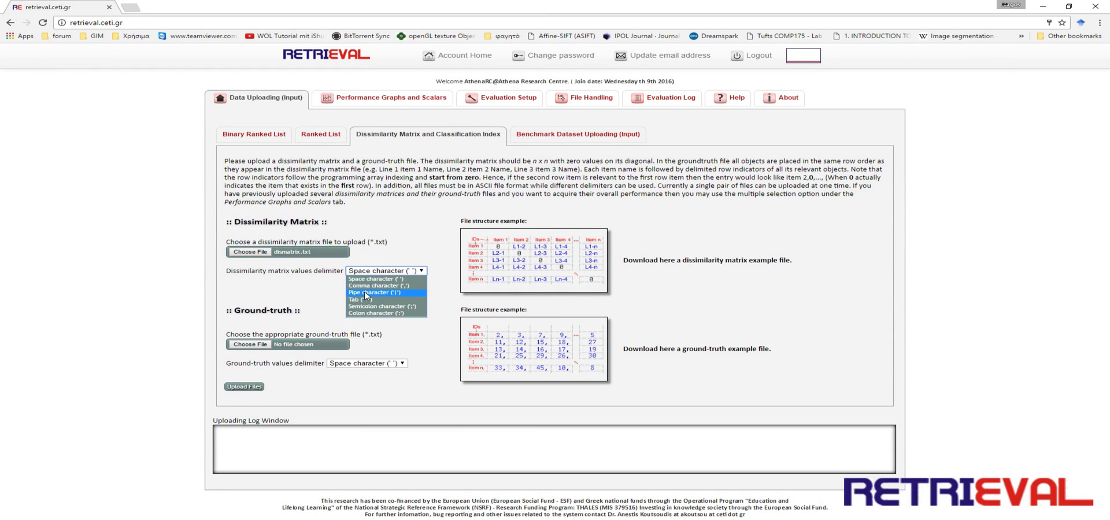
{"action": "left_click", "coordinate": [365, 300]}
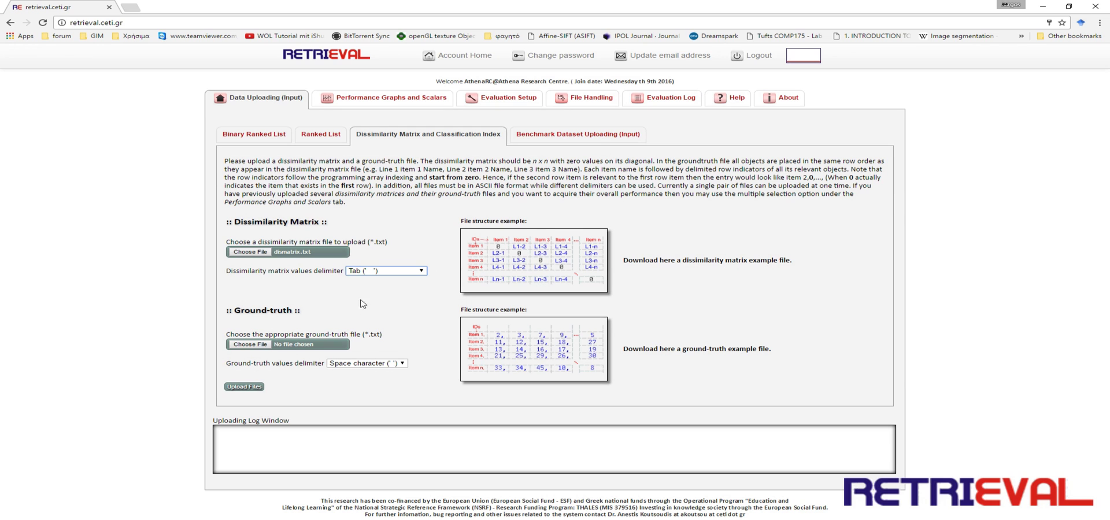
Begin choosing the ground-truth file by selecting groundtruth.txt in the DM folder.
{"action": "left_click", "coordinate": [307, 347]}
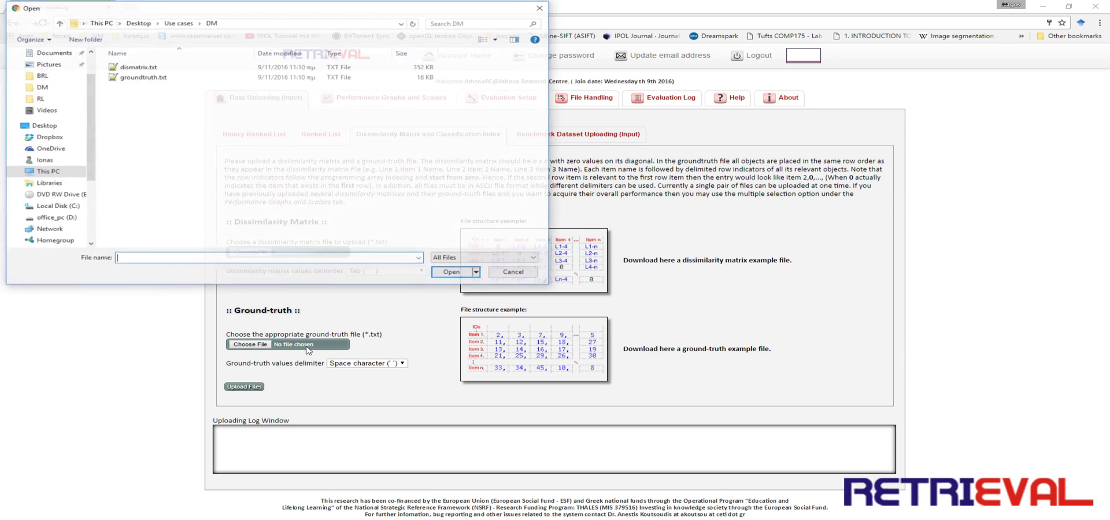
{"action": "left_click", "coordinate": [141, 78]}
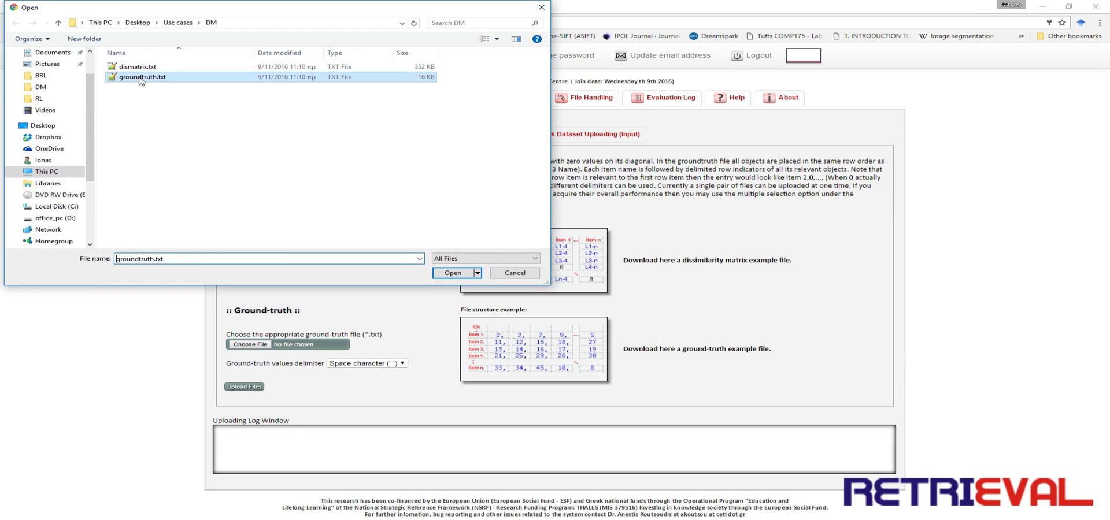
{"action": "right_click", "coordinate": [140, 79]}
View groundtruth.txt in Notepad++, confirm the comma after 0.obj, and close it.
{"action": "mouse_move", "coordinate": [180, 148]}
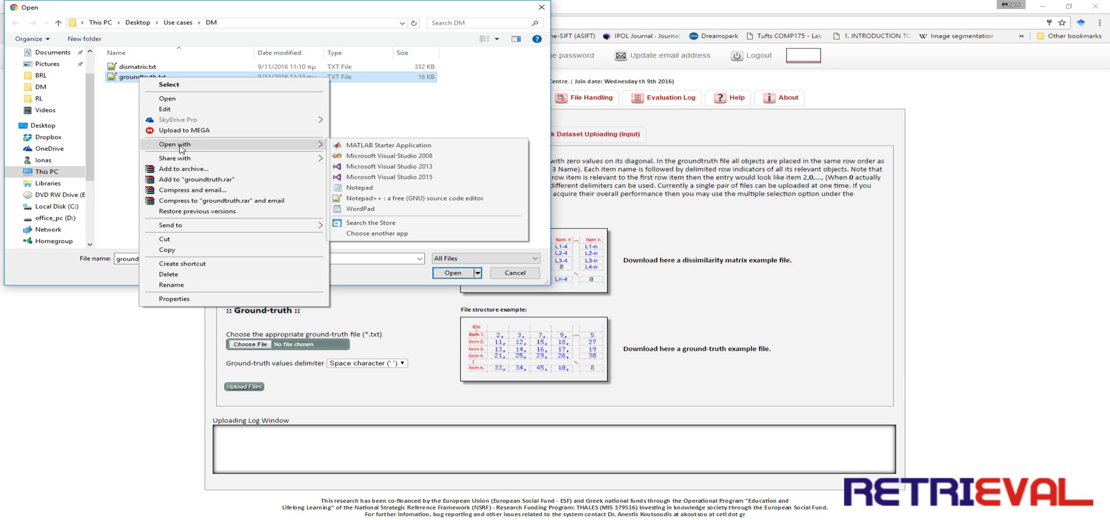
{"action": "left_click", "coordinate": [381, 200]}
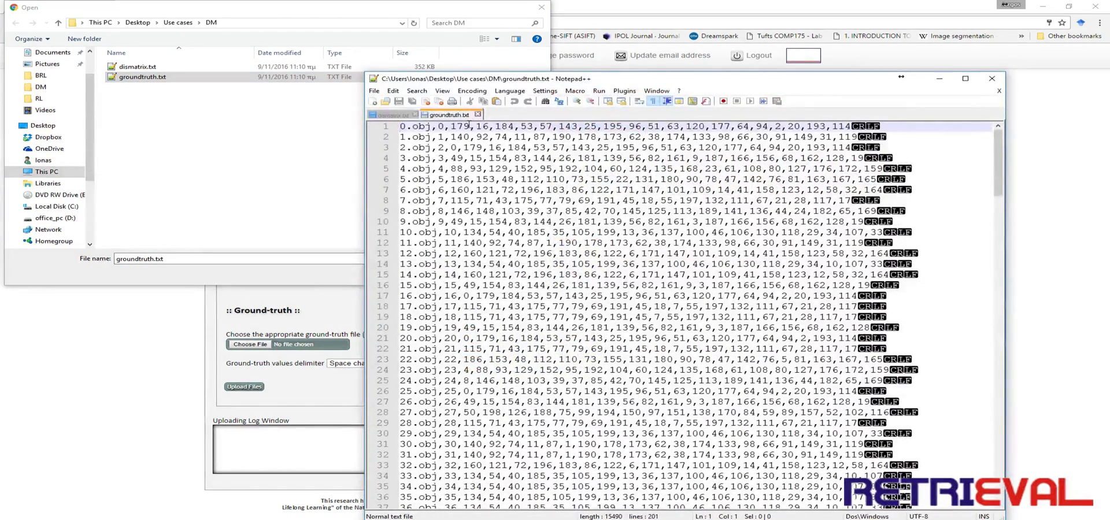
{"action": "left_click_drag", "start_coordinate": [434, 127], "coordinate": [441, 127]}
{"action": "left_click", "coordinate": [991, 80]}
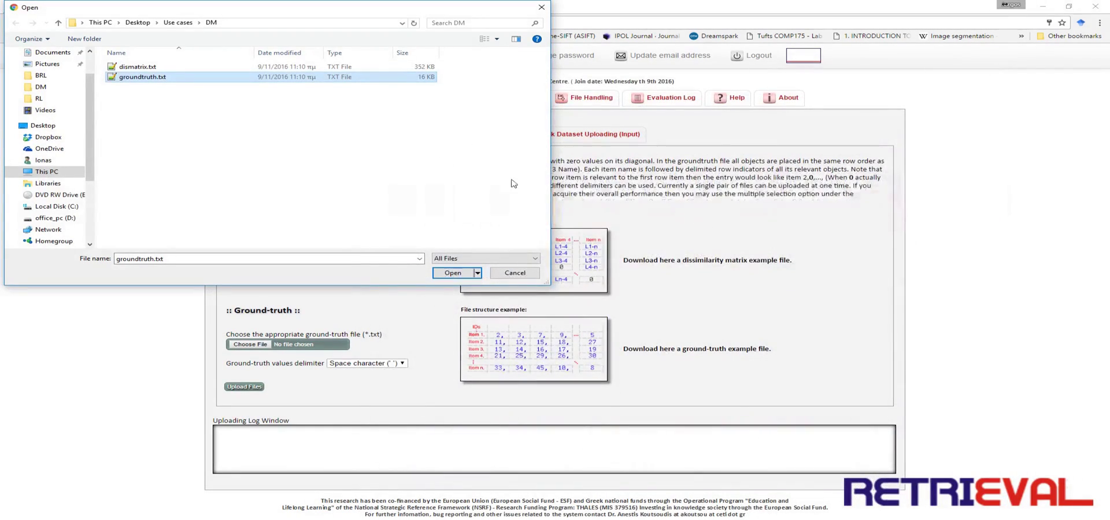
Attach groundtruth.txt with a Comma character delimiter and upload both files.
{"action": "left_click", "coordinate": [453, 273]}
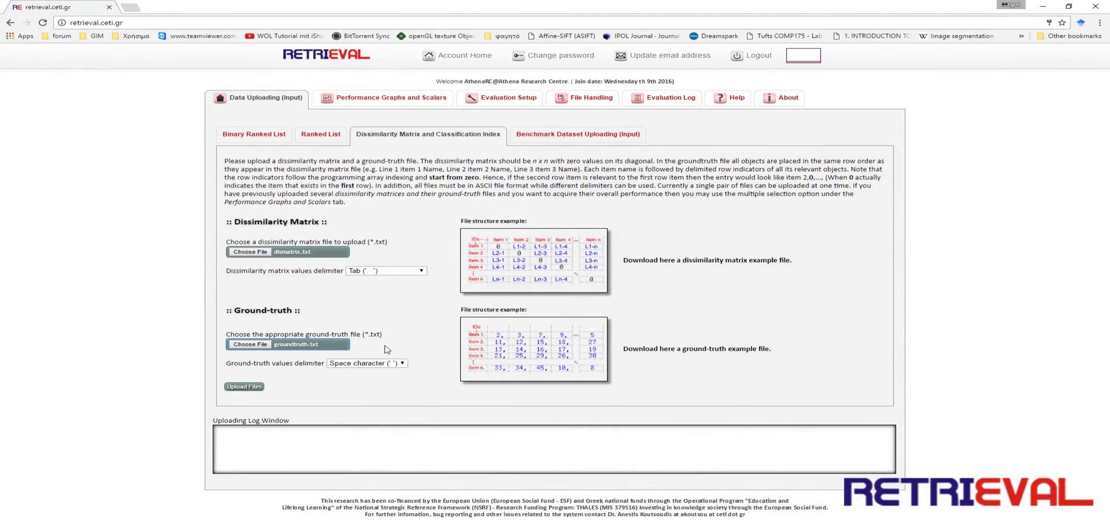
{"action": "left_click", "coordinate": [355, 364]}
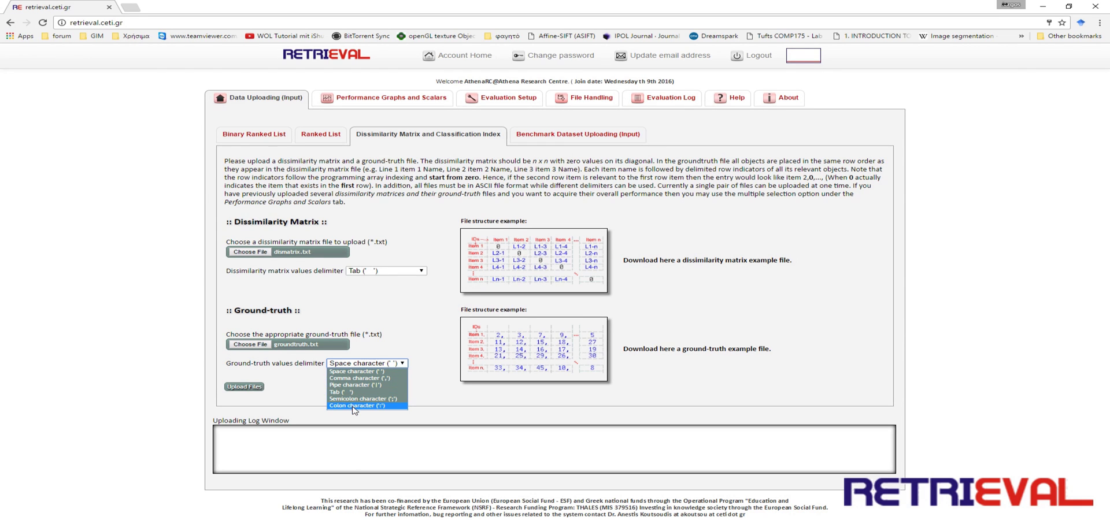
{"action": "left_click", "coordinate": [358, 378]}
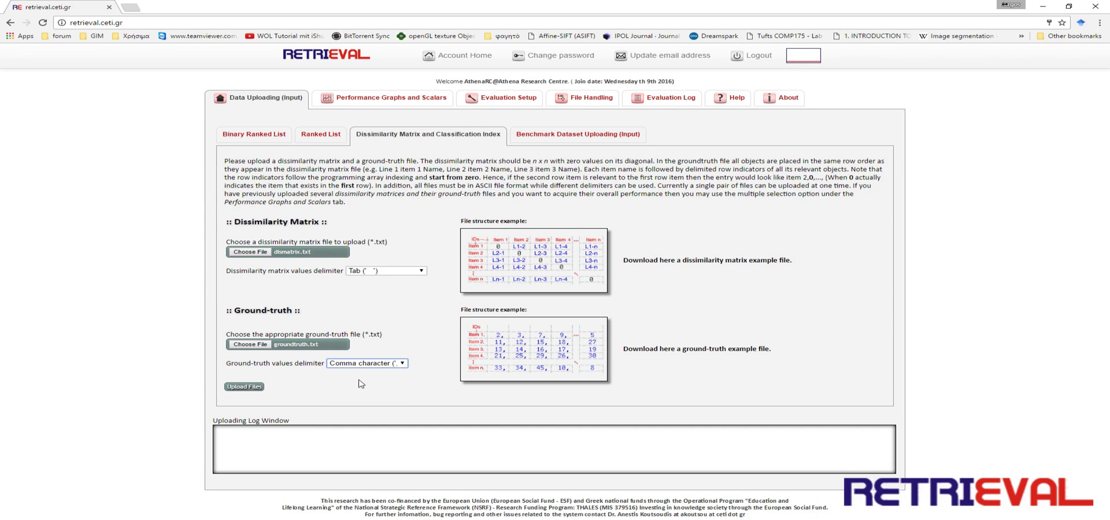
{"action": "left_click", "coordinate": [244, 387]}
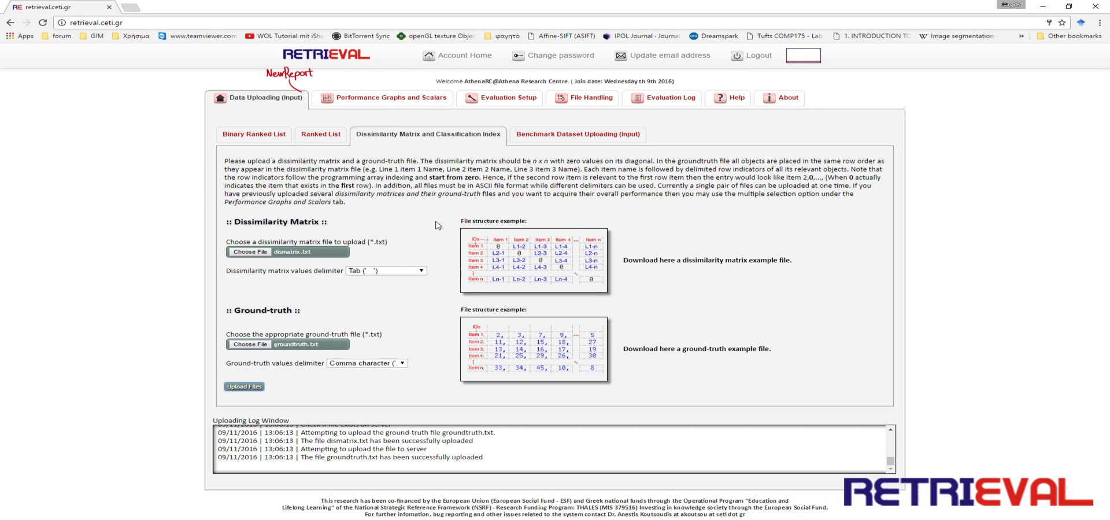
After the log confirms both uploads, go to the Performance Graphs and Scalars tab.
{"action": "left_click", "coordinate": [346, 99]}
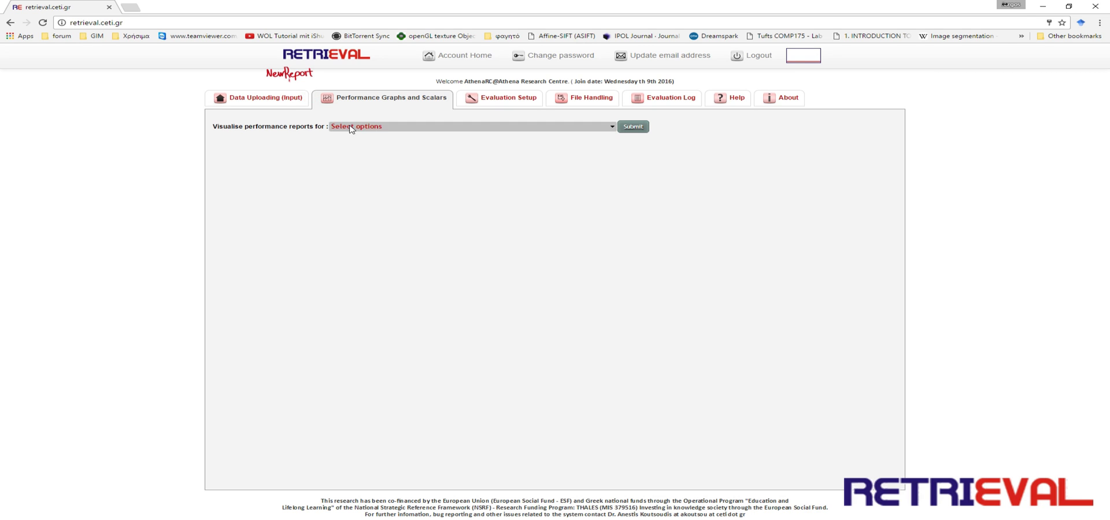
Select dismatrix.dmc in Select options and submit to generate its performance reports.
{"action": "left_click", "coordinate": [349, 127]}
{"action": "left_click", "coordinate": [386, 167]}
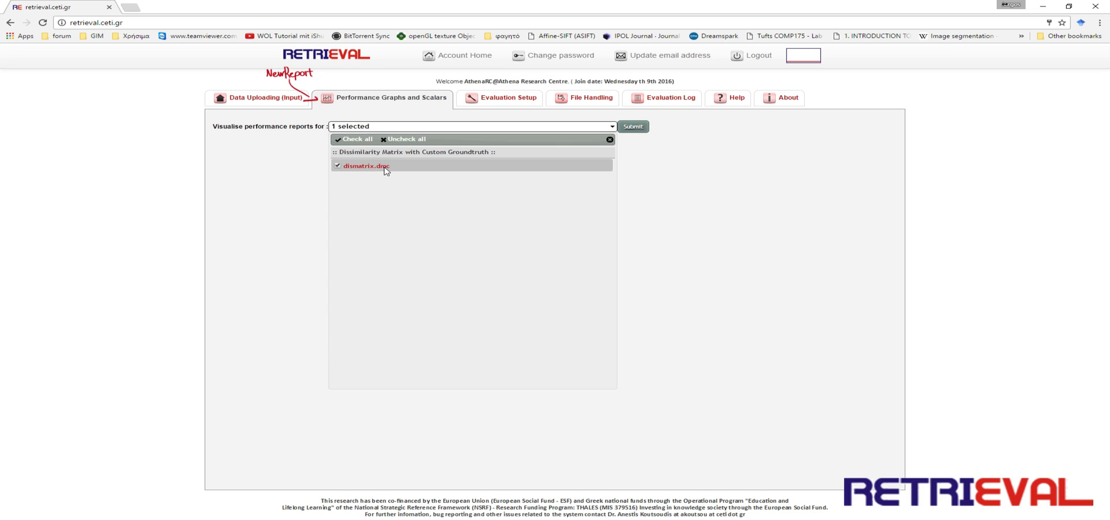
{"action": "left_click", "coordinate": [632, 128]}
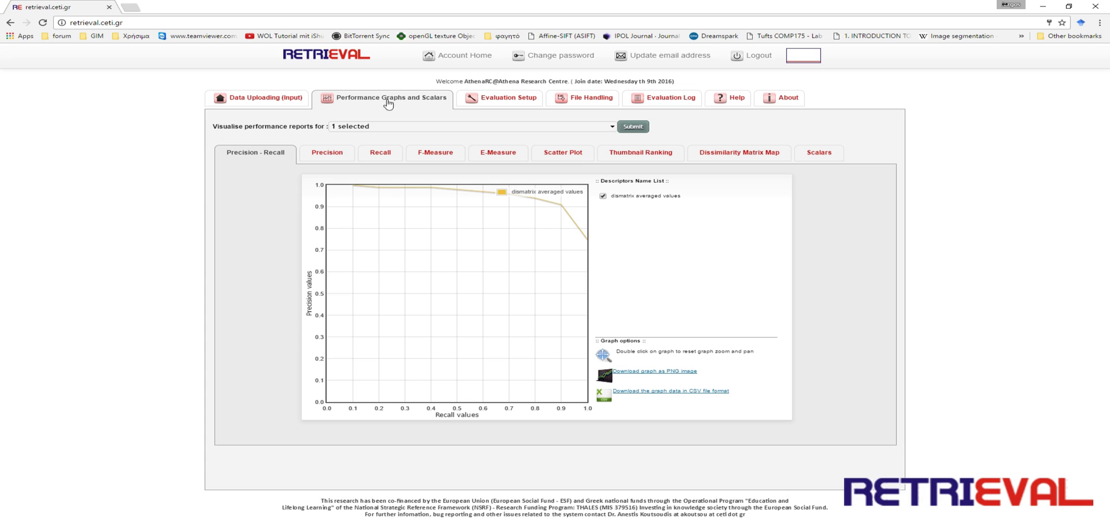
Review the Precision, Recall, F-Measure and E-Measure graphs and the enlarged scatter plot.
{"action": "left_click", "coordinate": [332, 153]}
{"action": "left_click", "coordinate": [380, 155]}
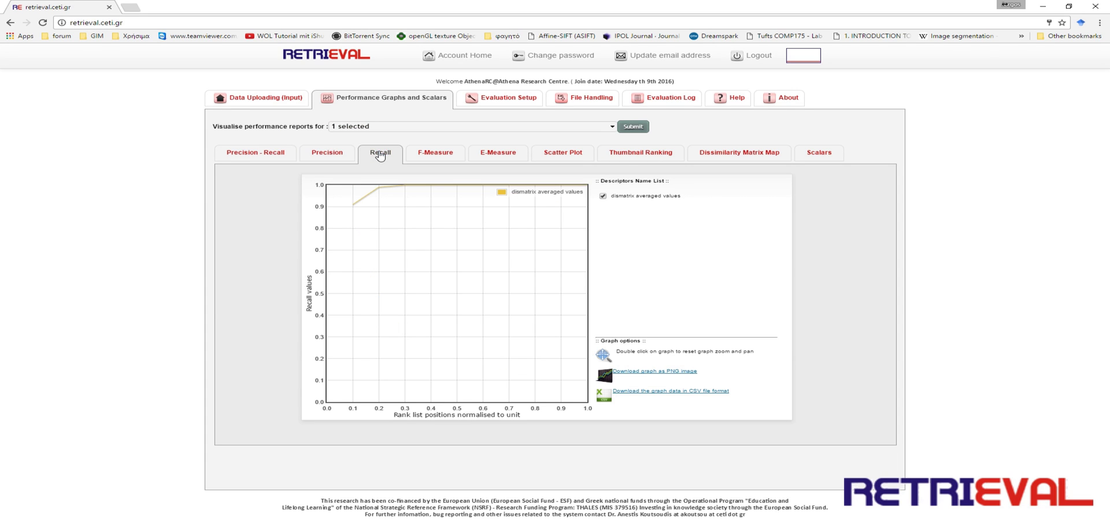
{"action": "left_click", "coordinate": [424, 157]}
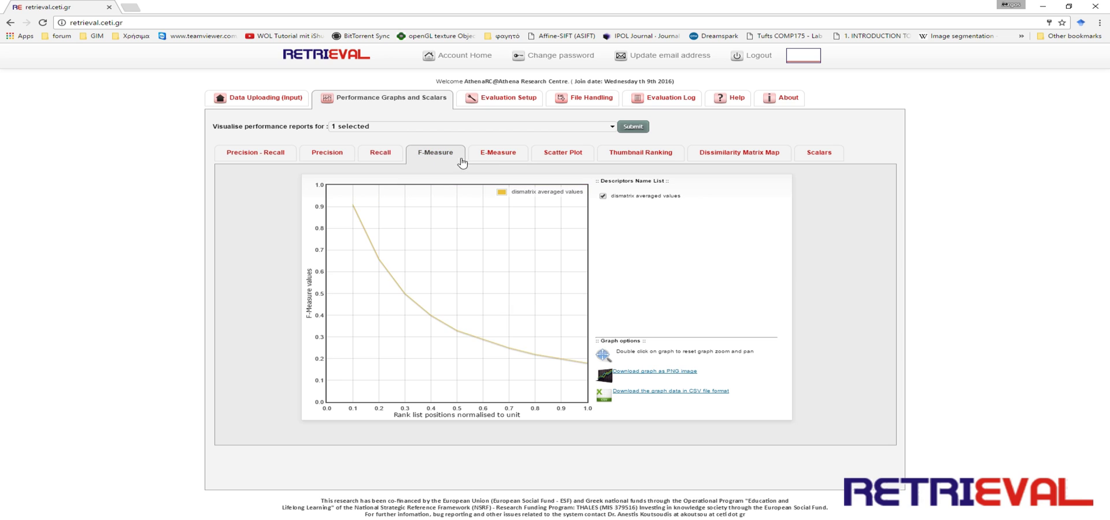
{"action": "left_click", "coordinate": [482, 157]}
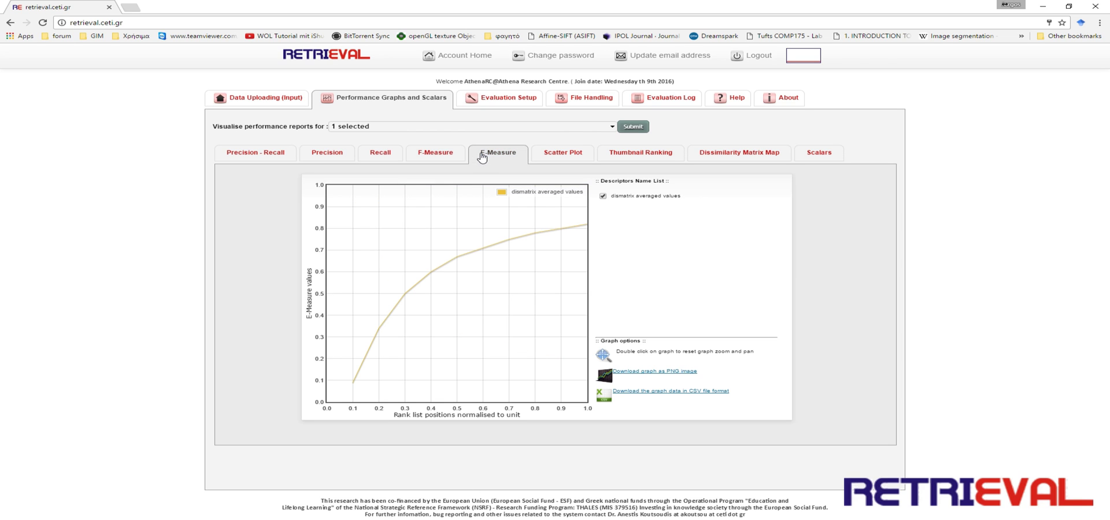
{"action": "left_click", "coordinate": [562, 157]}
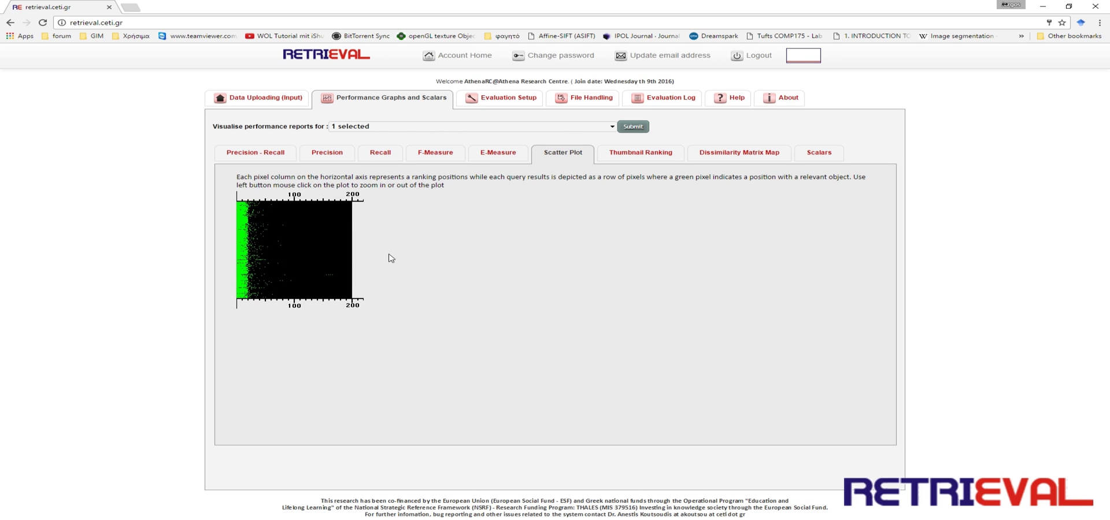
{"action": "left_click", "coordinate": [327, 257]}
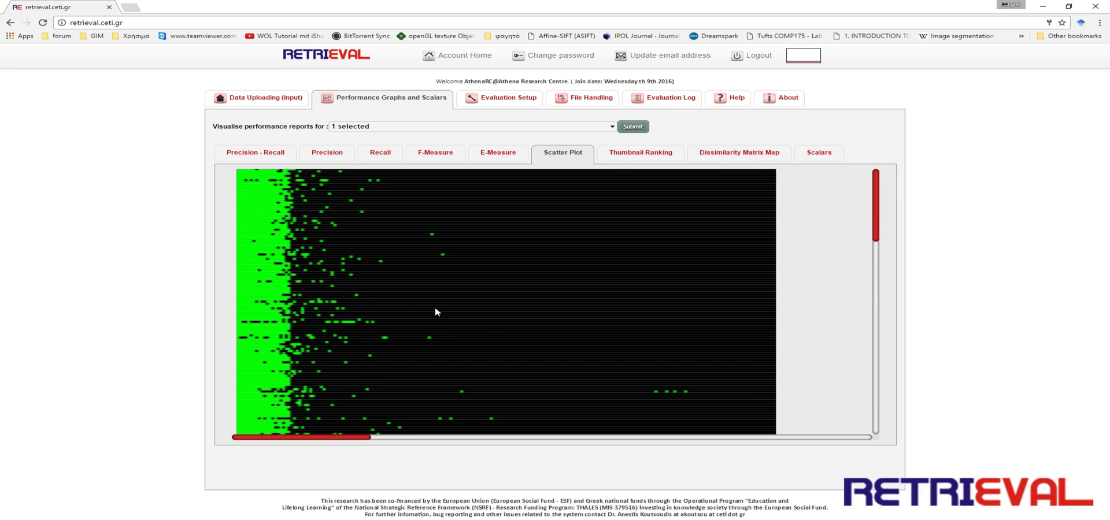
{"action": "scroll", "coordinate": [787, 218], "scroll_direction": "right", "scroll_amount": 3}
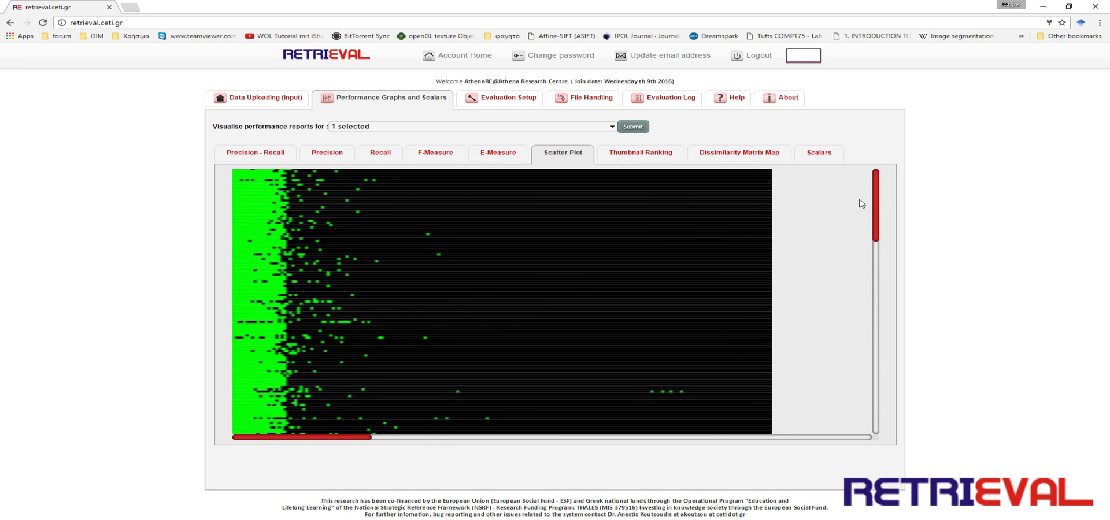
View the Thumbnail Ranking and Dissimilarity Matrix Map reports, ending on the Scalars table.
{"action": "left_click", "coordinate": [630, 154]}
{"action": "left_click", "coordinate": [739, 154]}
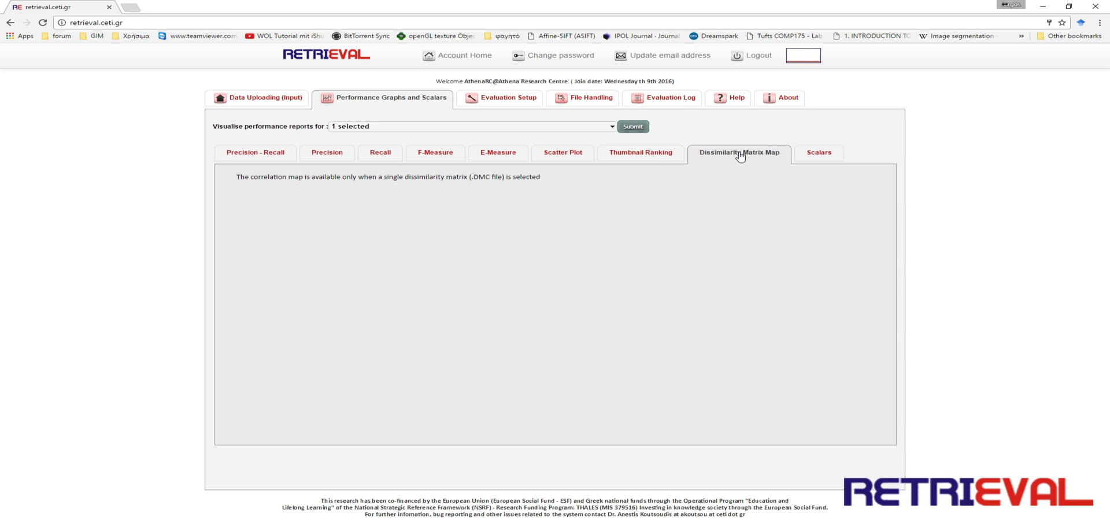
{"action": "left_click", "coordinate": [820, 154]}
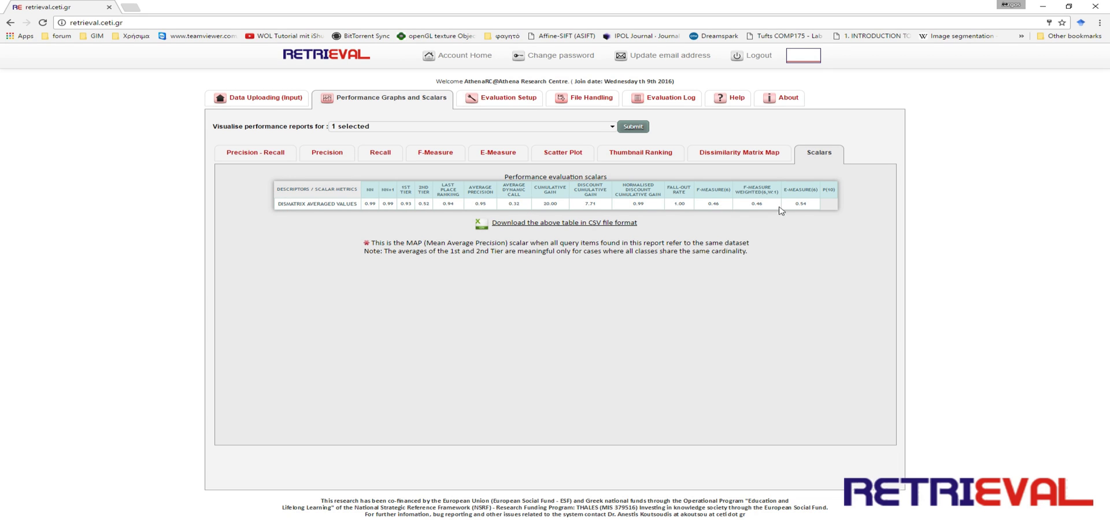
Open File Handling's list of exported dismatrix CSV files and tick the emeasure file.
{"action": "left_click", "coordinate": [572, 103]}
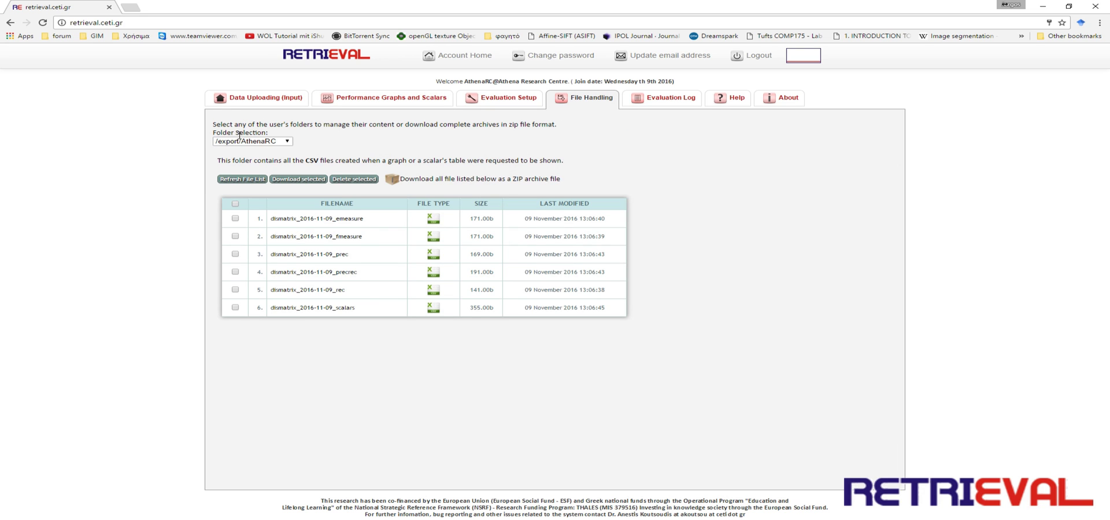
{"action": "left_click", "coordinate": [235, 219]}
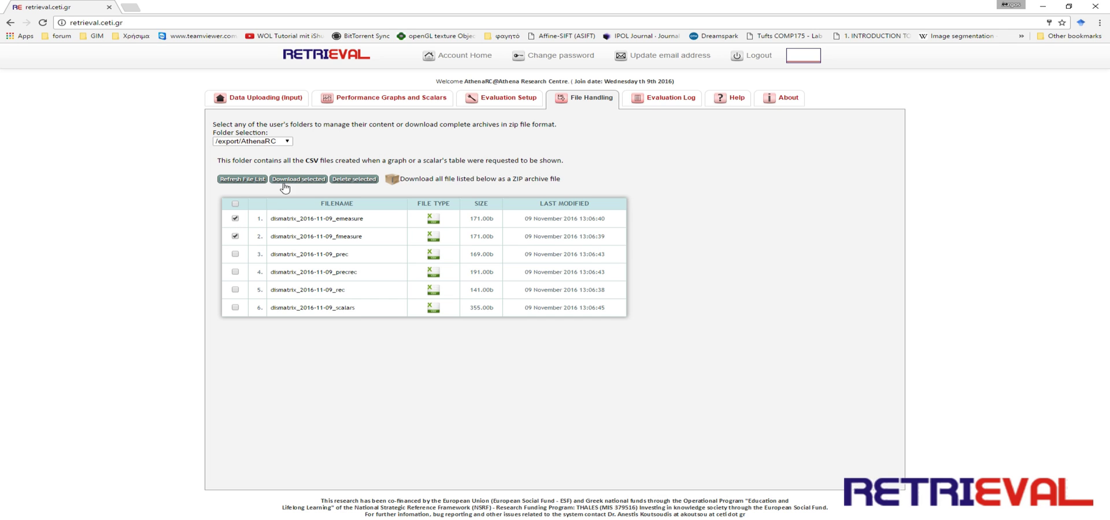